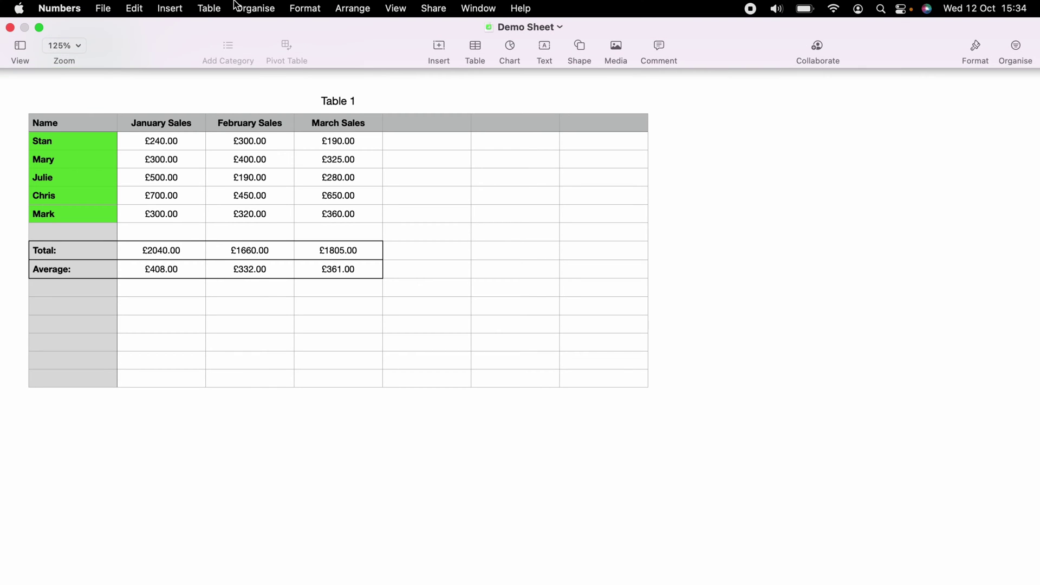
- Show the Edit menu's commands, including the Find options
click(104, 8)
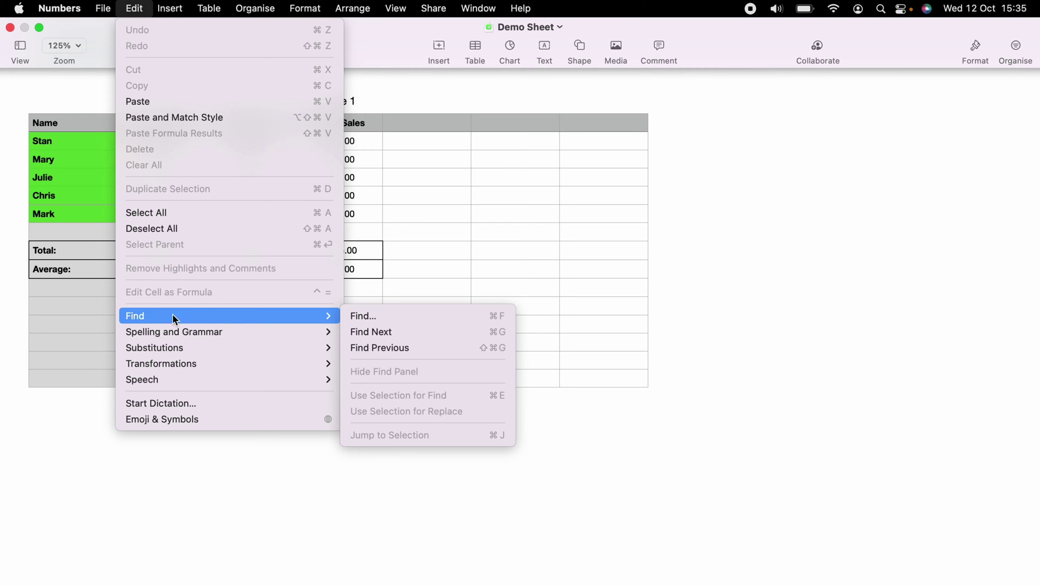
- Search the sheet for Julie, finding its single match in the Name column
click(309, 489)
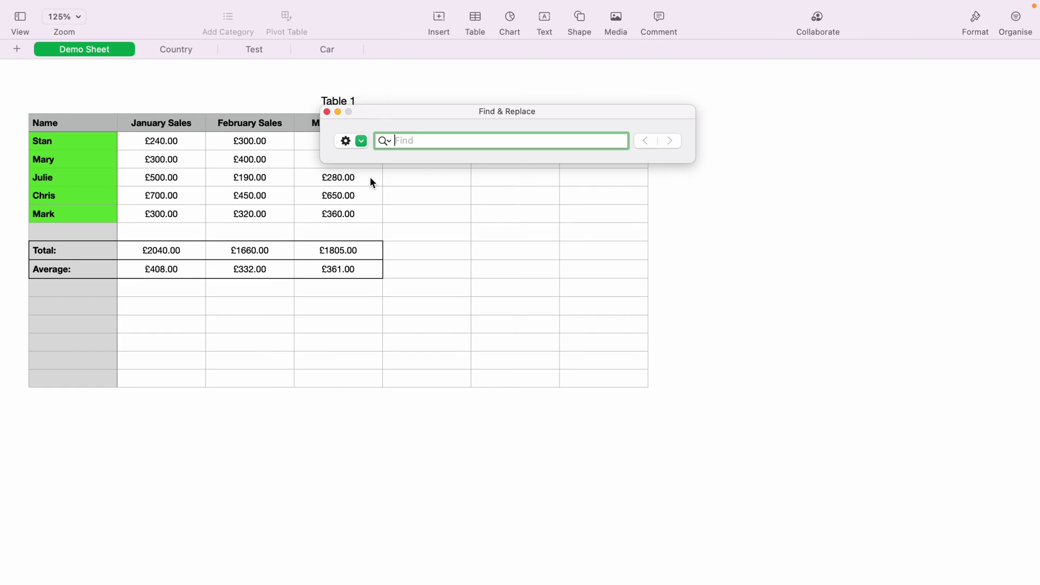
text(Jul)
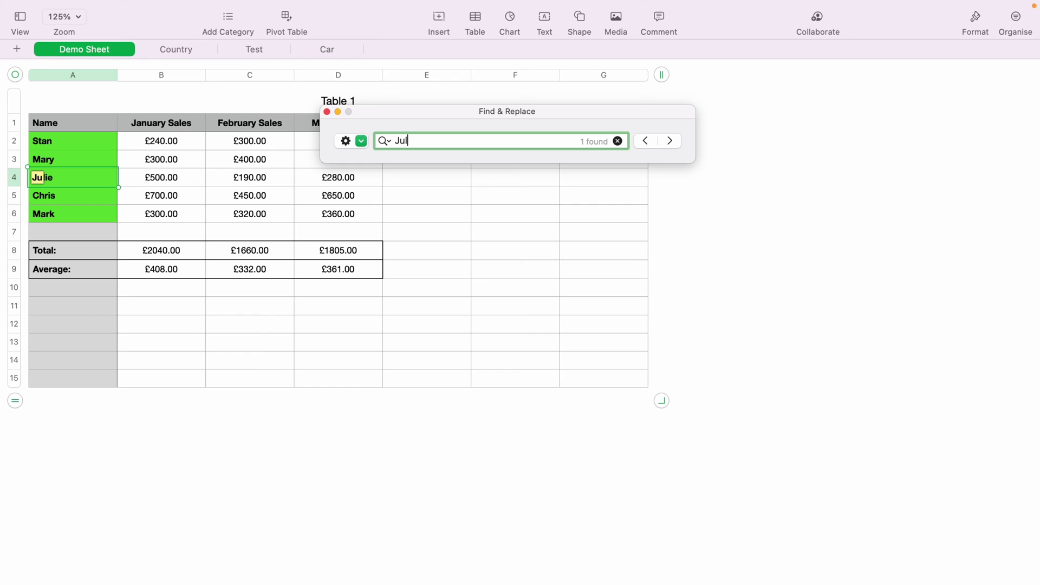
text(ie)
- Switch to Find & Replace mode and replace Julie with Julie Smith in the table
click(363, 141)
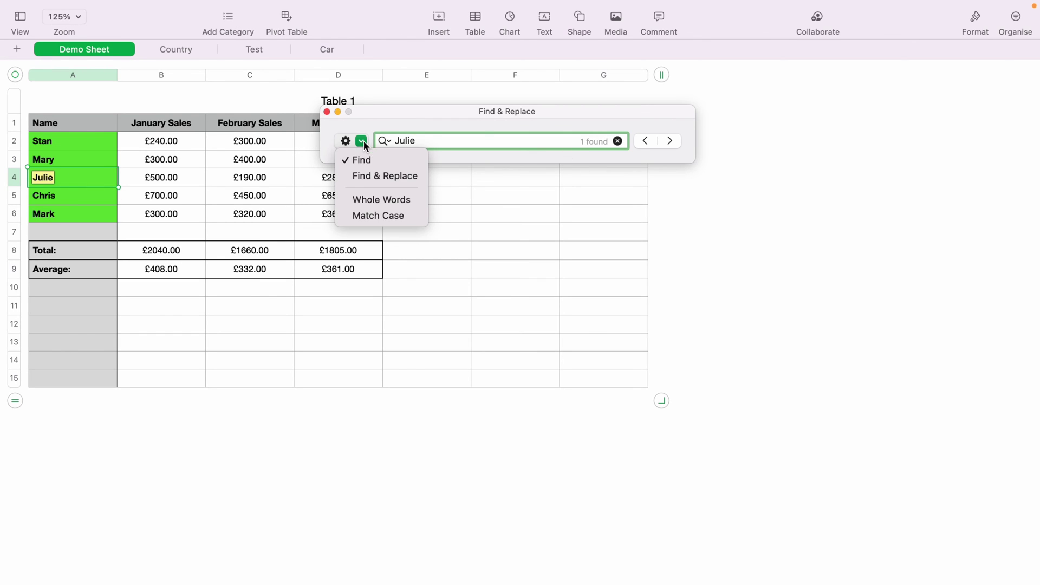
click(376, 176)
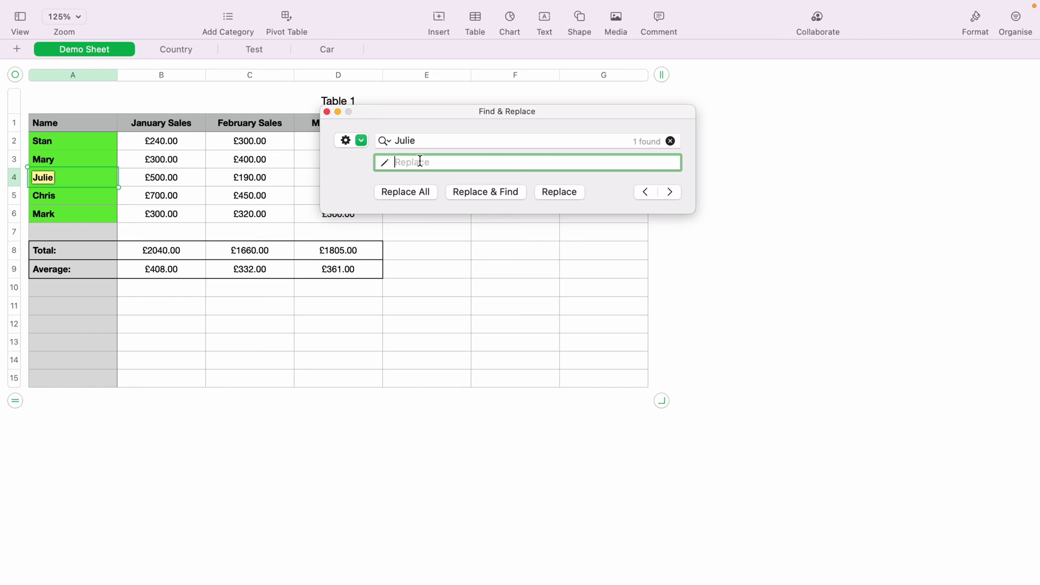
text(Ju)
text(lie )
text(Smith)
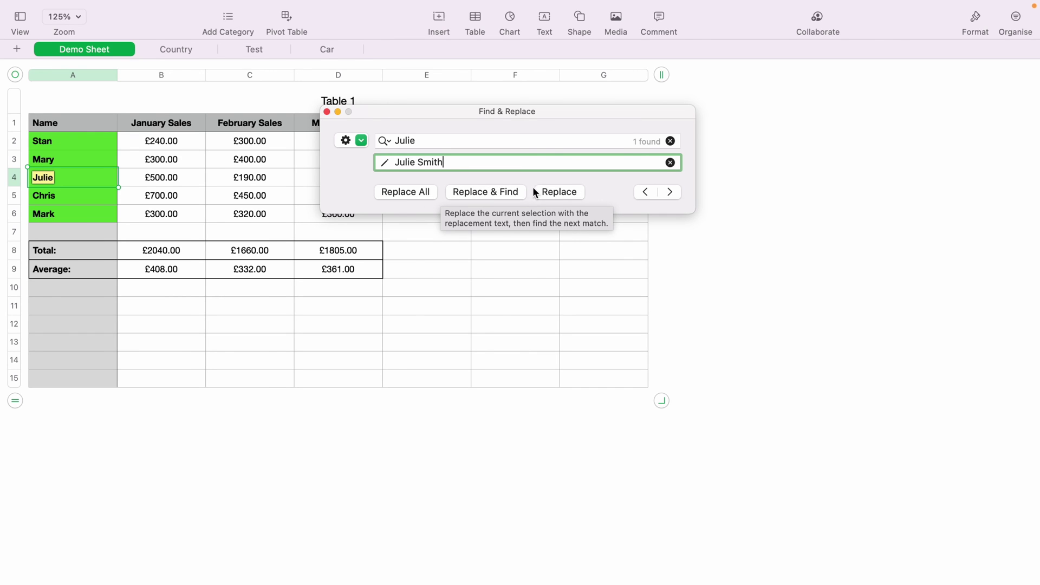
click(552, 194)
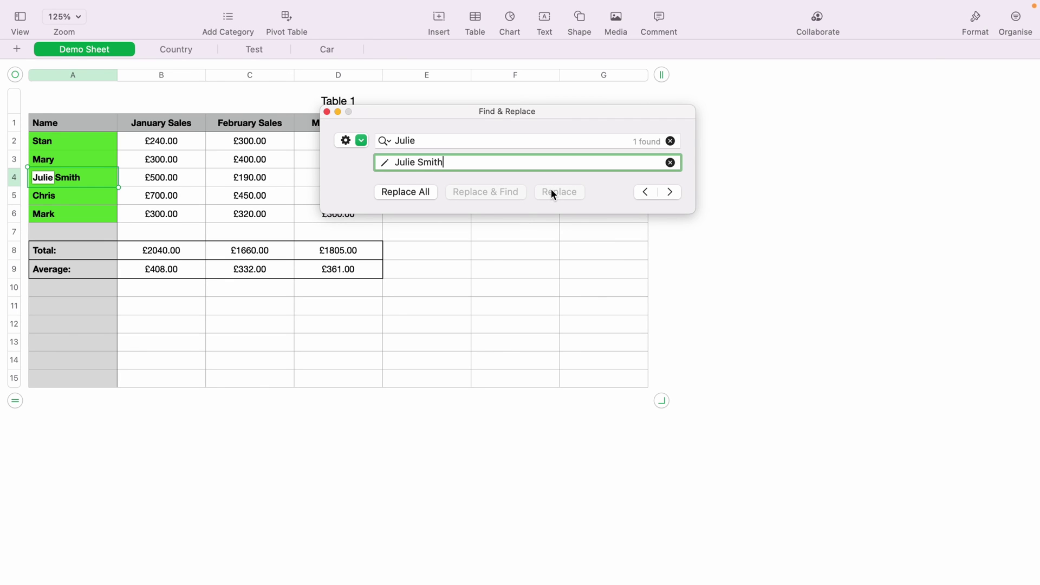
- Enable Whole Words matching and clear the replacement text, keeping Julie as the search term
click(361, 139)
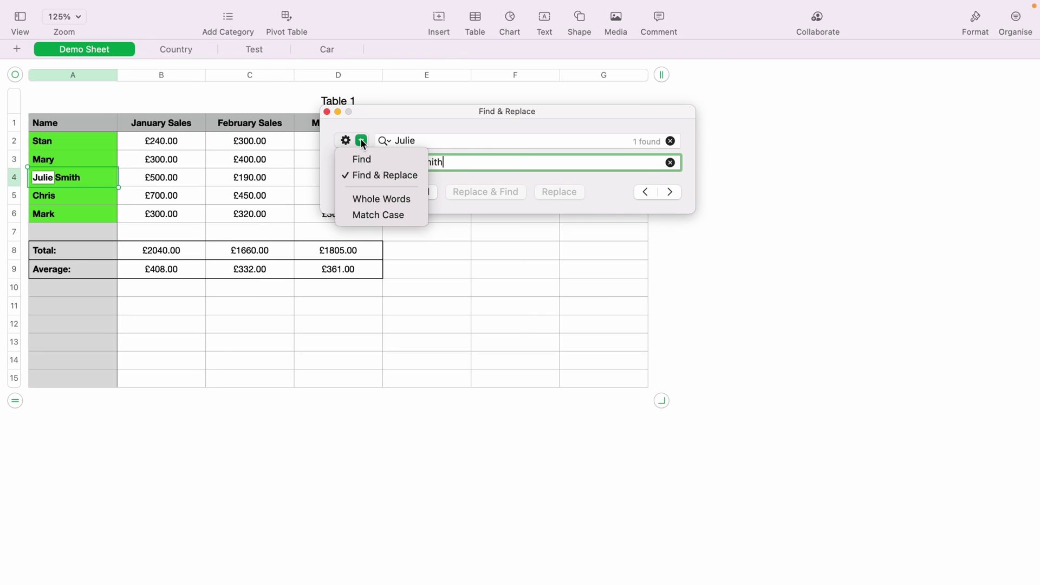
click(391, 199)
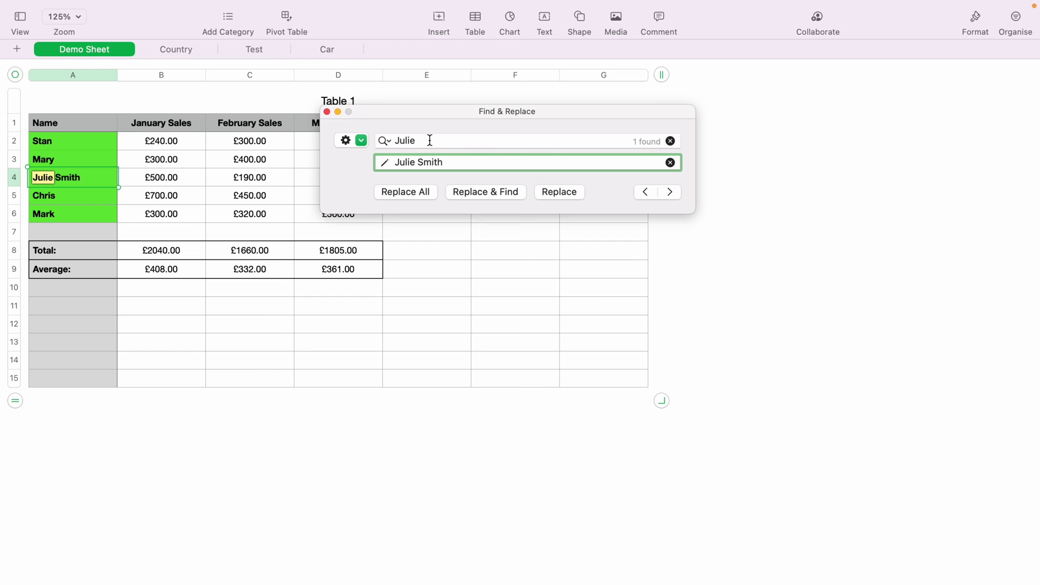
click(670, 162)
click(472, 142)
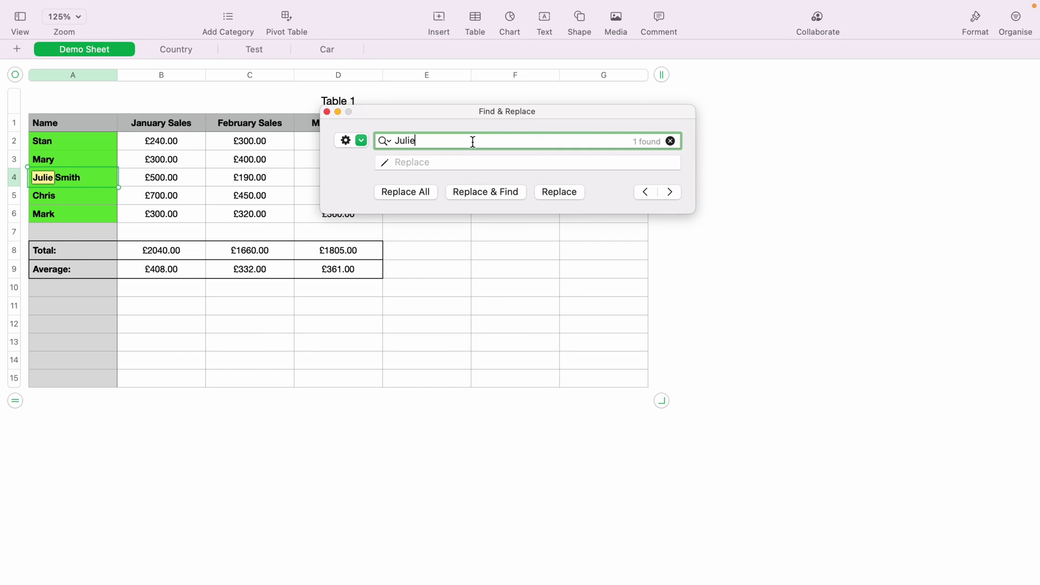